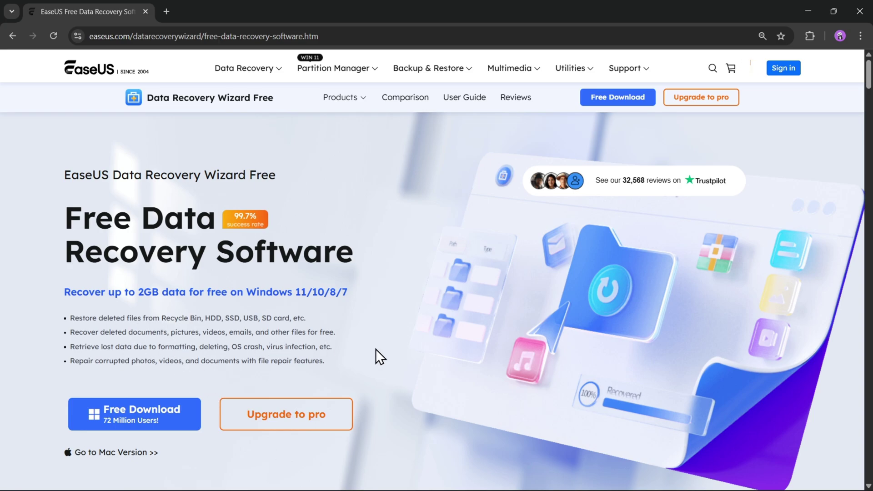
Browse the EaseUS download page, viewing its supported file types overview.
scroll(307, 349, "down", 8)
scroll(303, 347, "down", 3)
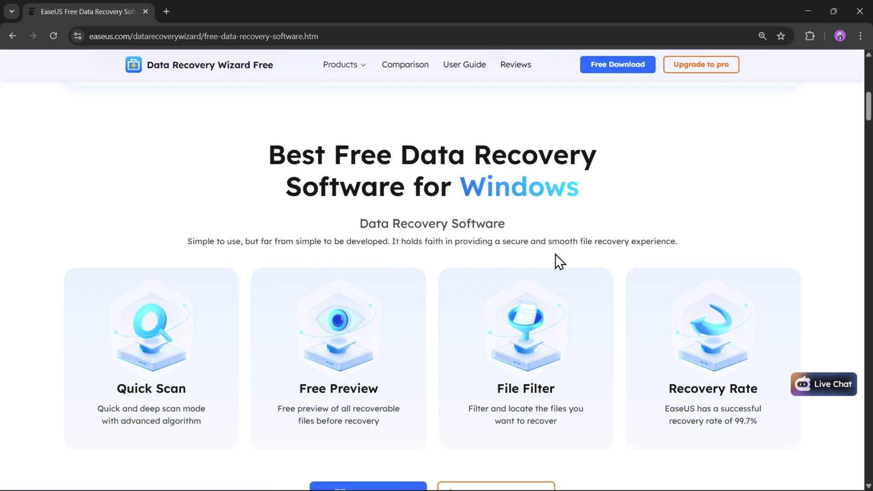
scroll(463, 285, "down", 1)
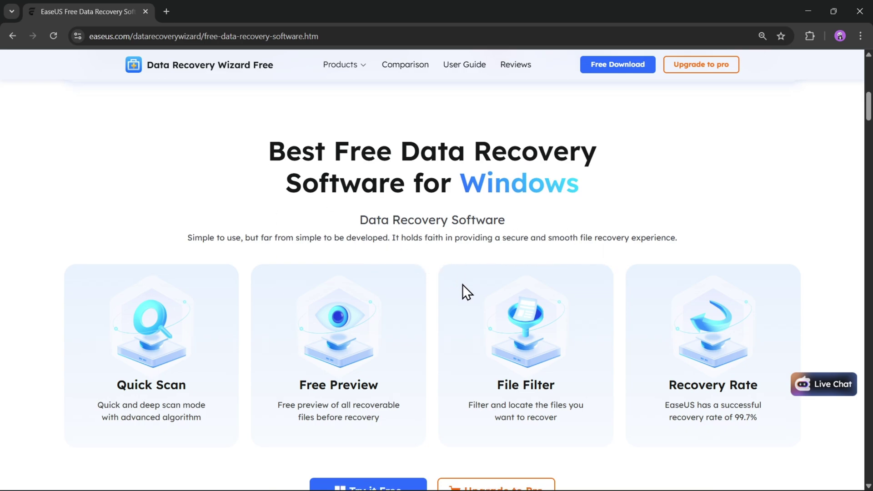
scroll(463, 284, "down", 2)
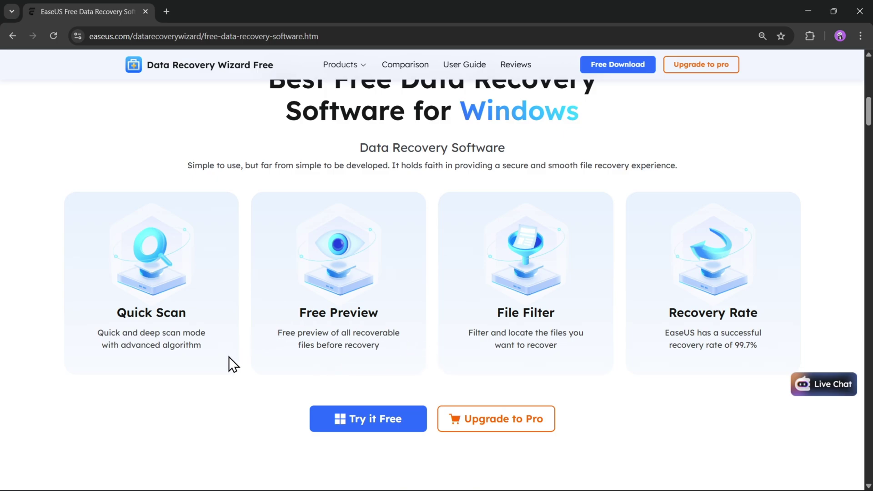
scroll(323, 371, "down", 8)
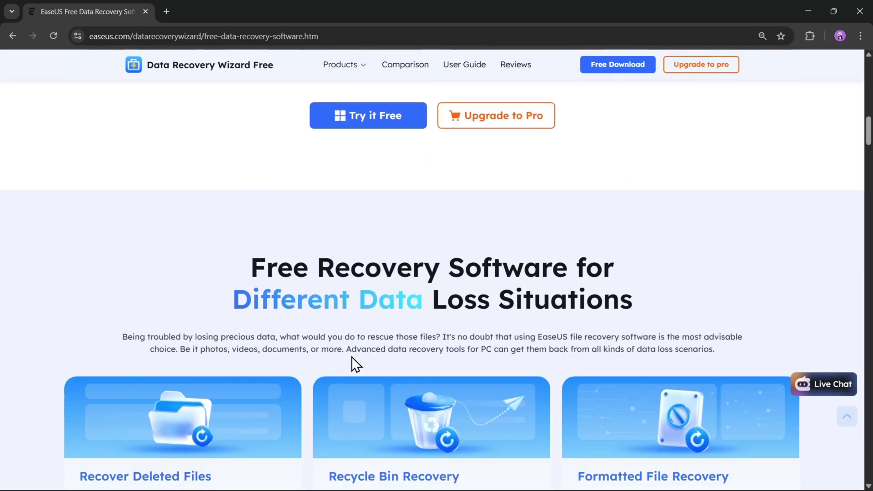
scroll(352, 353, "down", 1)
scroll(254, 354, "down", 2)
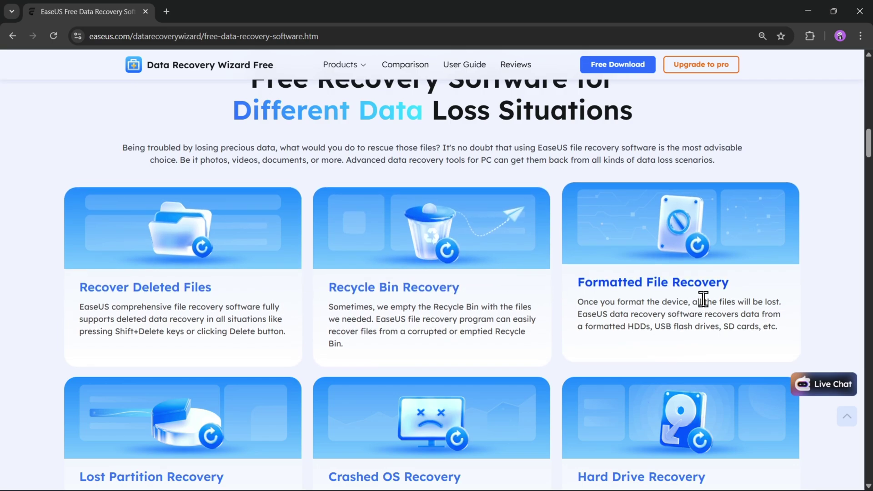
scroll(449, 377, "down", 4)
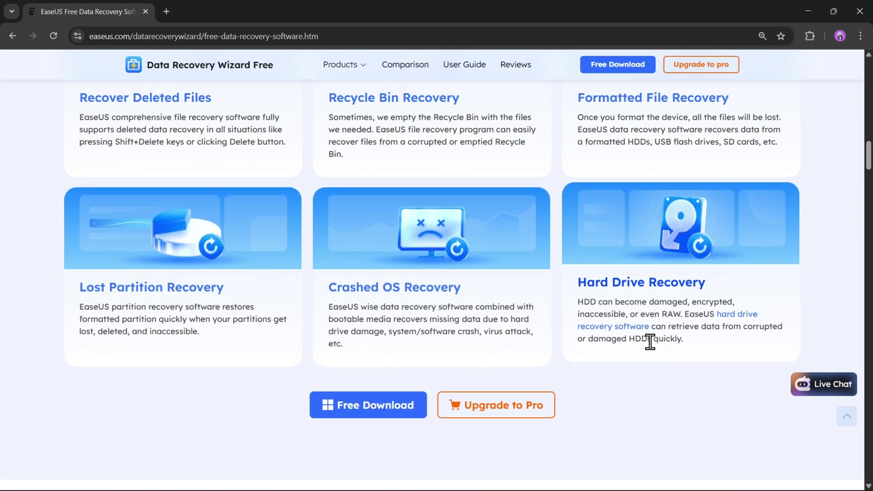
scroll(645, 343, "down", 10)
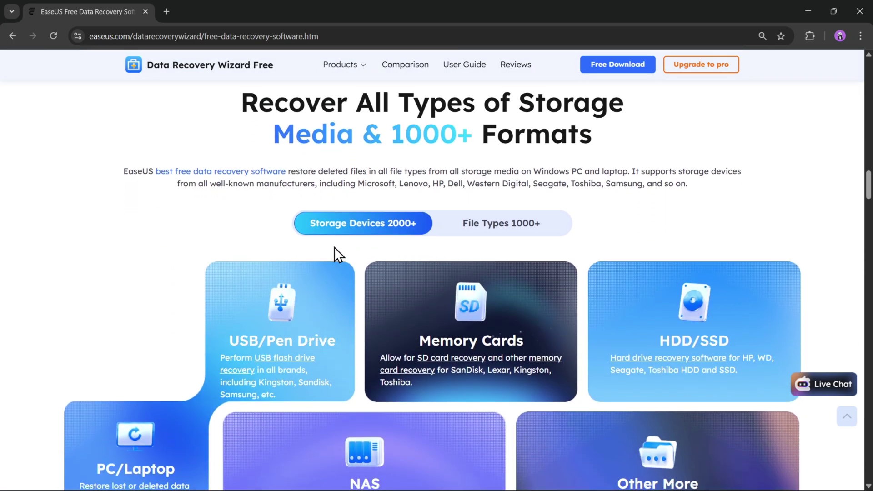
scroll(619, 235, "down", 3)
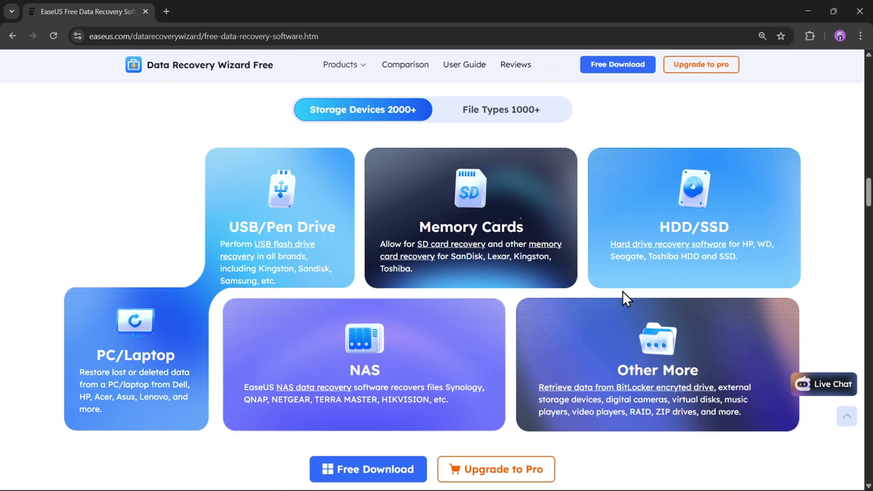
scroll(623, 296, "up", 4)
left_click(518, 264)
scroll(362, 301, "down", 1)
scroll(363, 300, "down", 3)
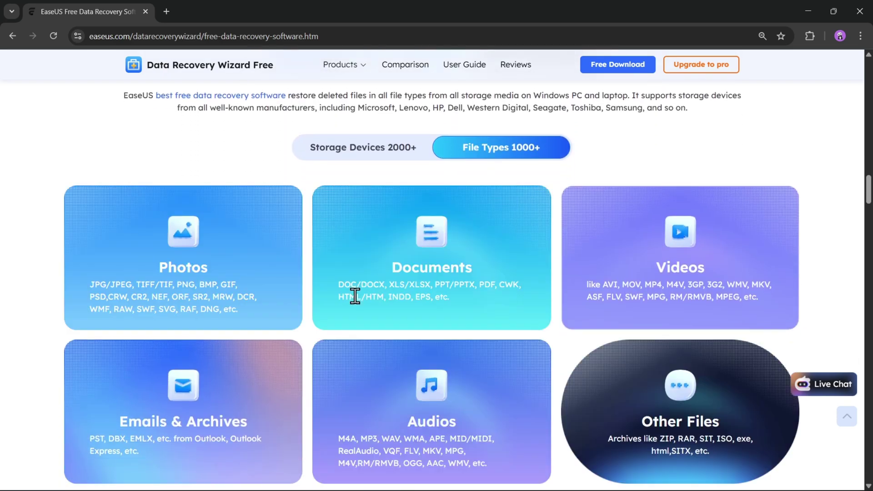
scroll(359, 285, "up", 1)
scroll(417, 375, "down", 4)
scroll(458, 360, "down", 5)
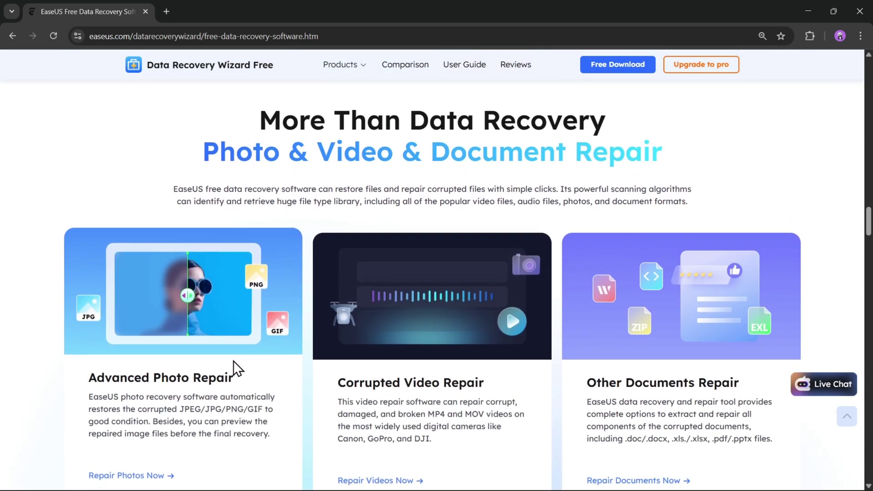
scroll(287, 382, "down", 4)
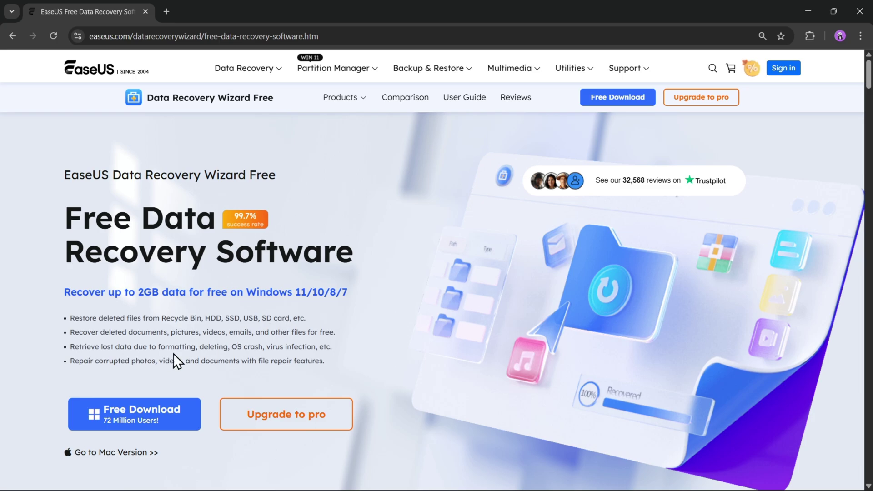
Download and install the free recovery program, maximize it and refresh the drive list.
left_click(156, 423)
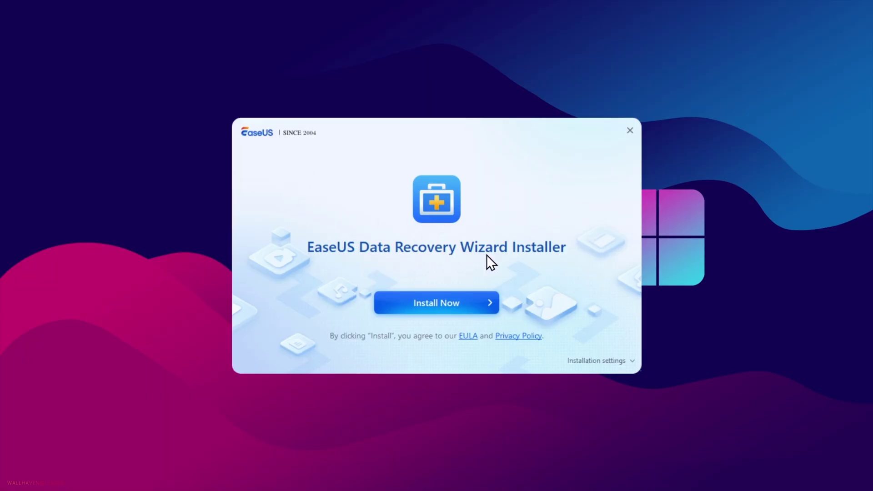
left_click(463, 314)
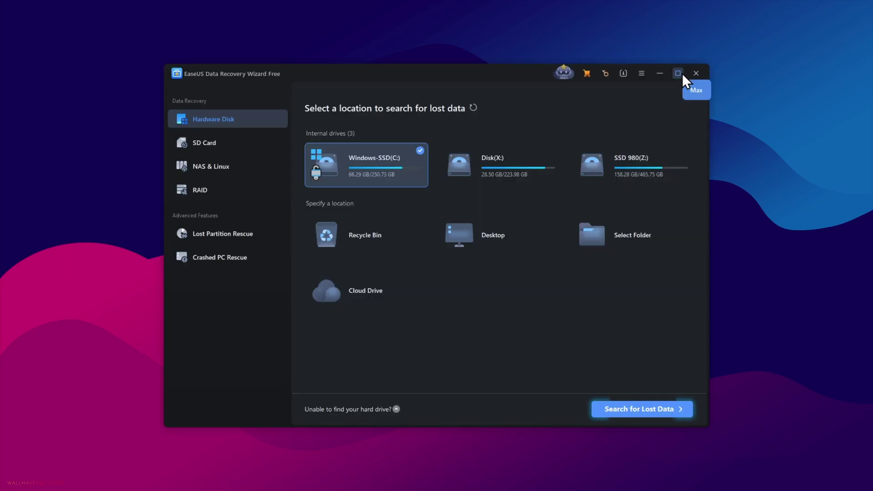
left_click(682, 73)
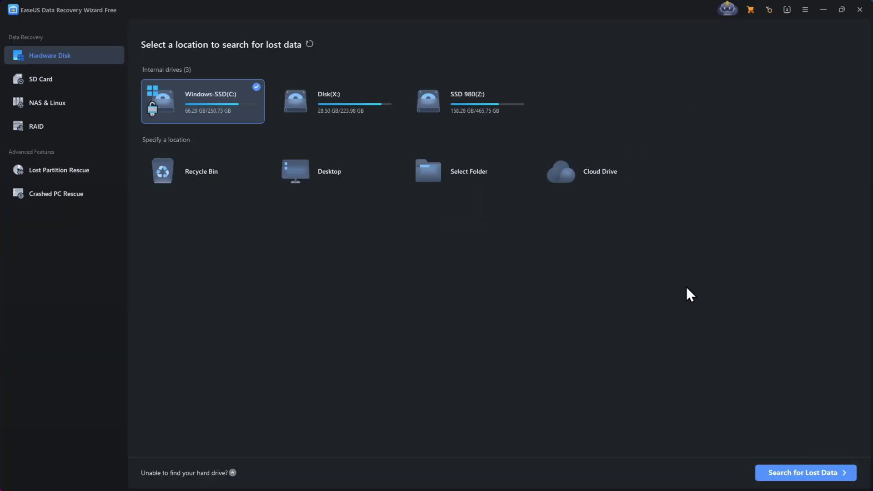
left_click(309, 44)
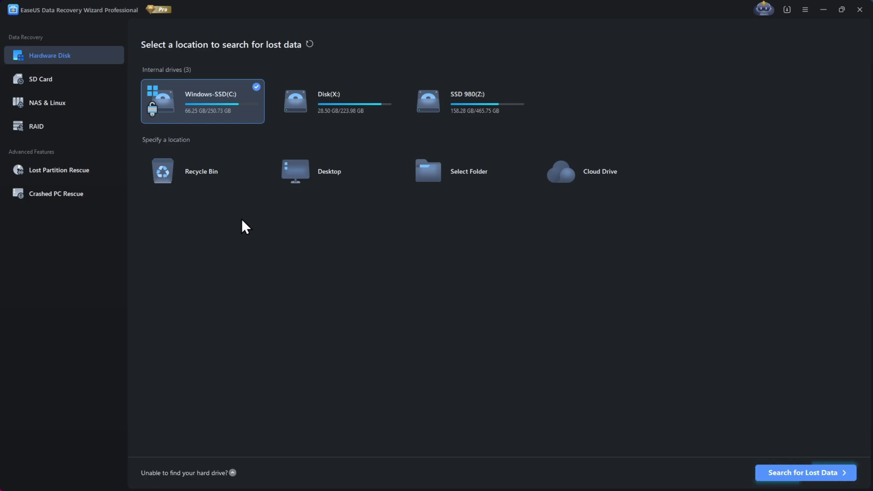
left_click(69, 82)
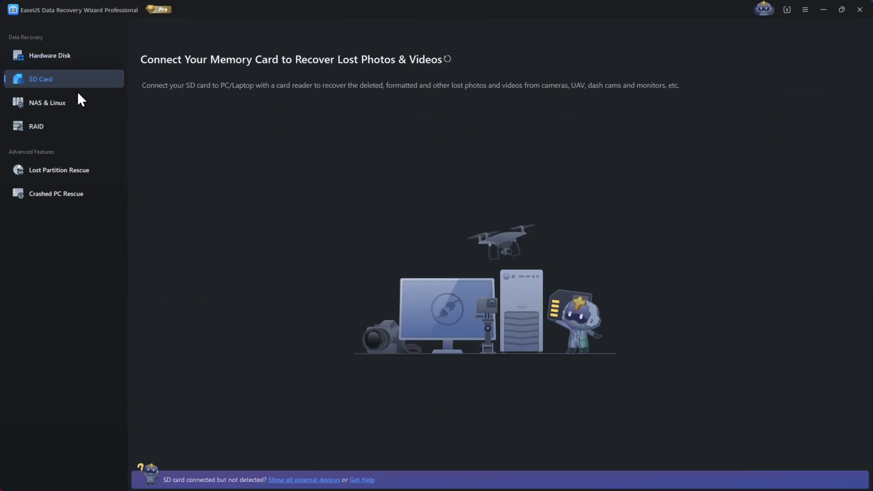
left_click(90, 104)
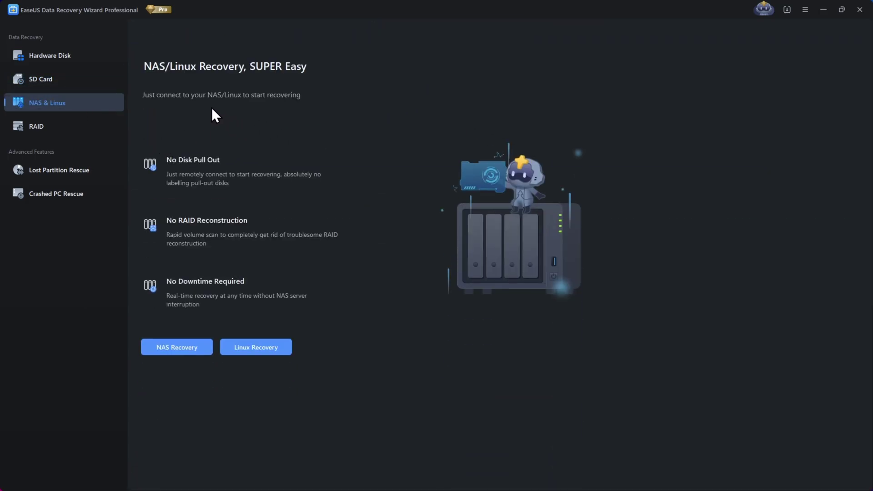
left_click(66, 131)
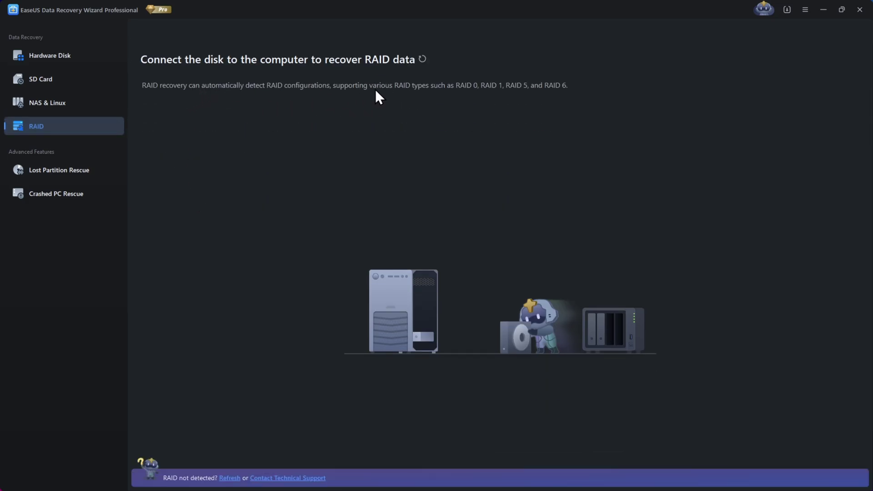
left_click(62, 169)
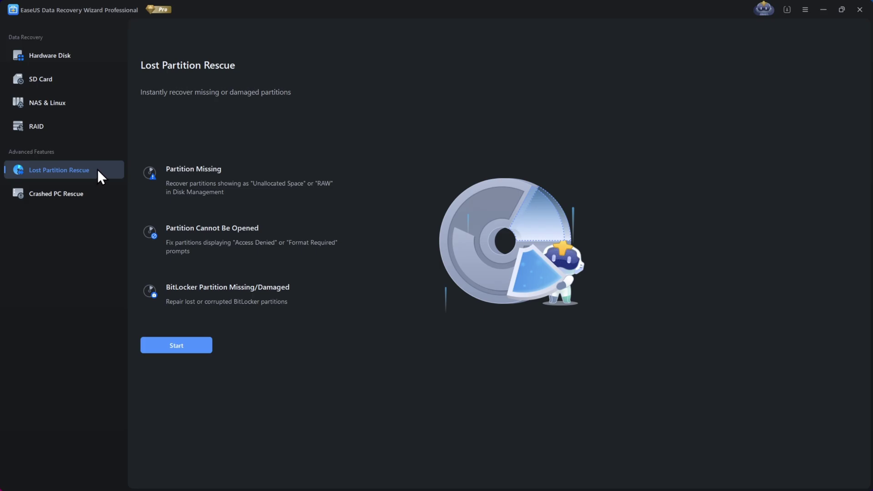
left_click(80, 196)
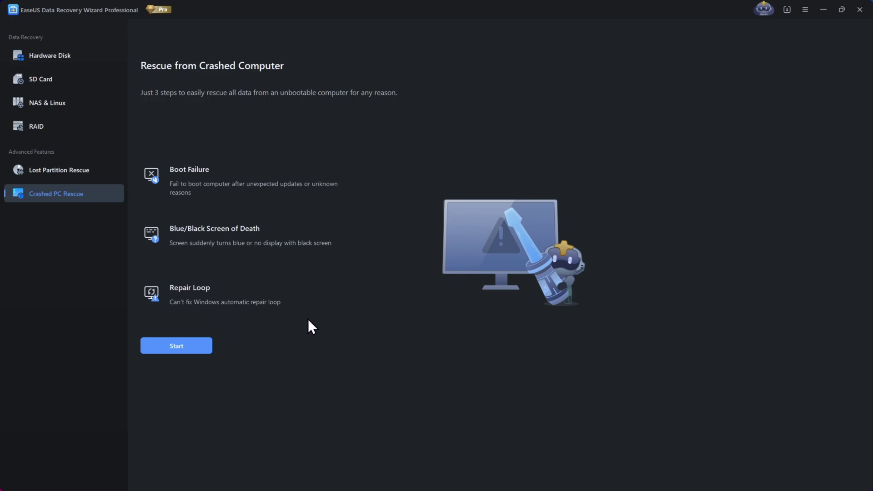
left_click(90, 62)
Open the USB SD3 (E:) drive from This PC and scroll through its contents.
key("super+e")
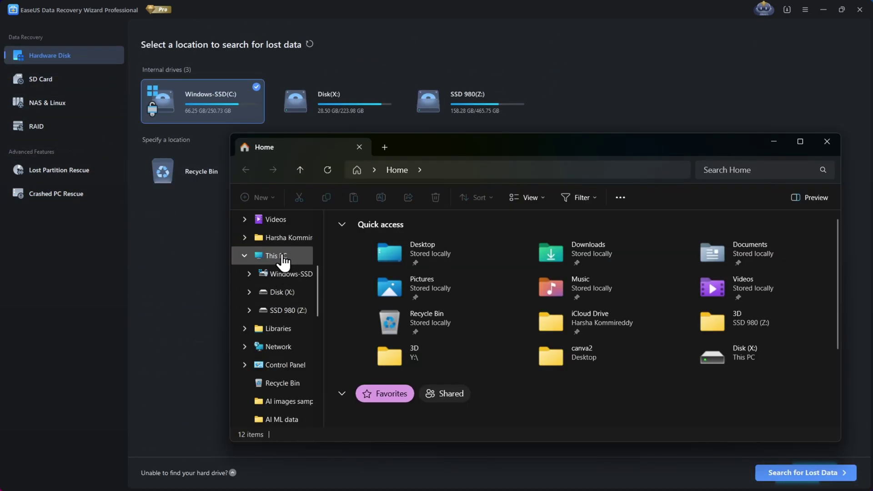
left_click(282, 257)
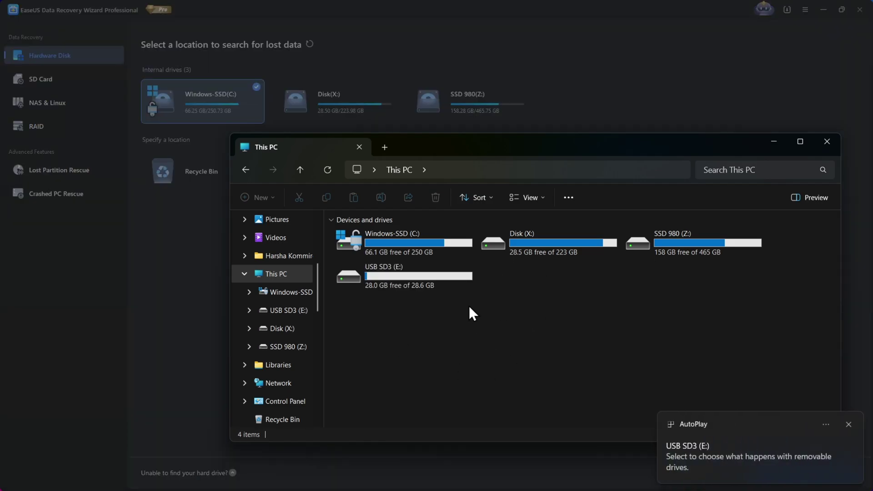
double_click(408, 274)
scroll(577, 332, "down", 1)
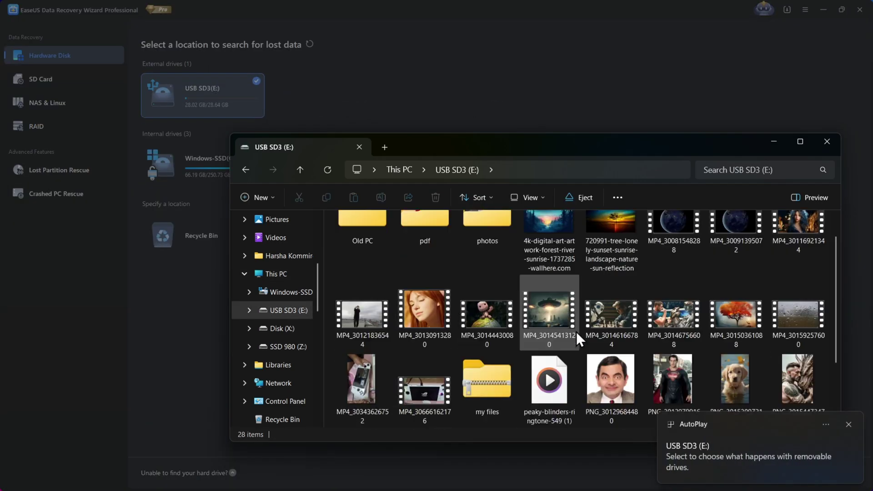
scroll(575, 331, "down", 2)
scroll(545, 294, "up", 3)
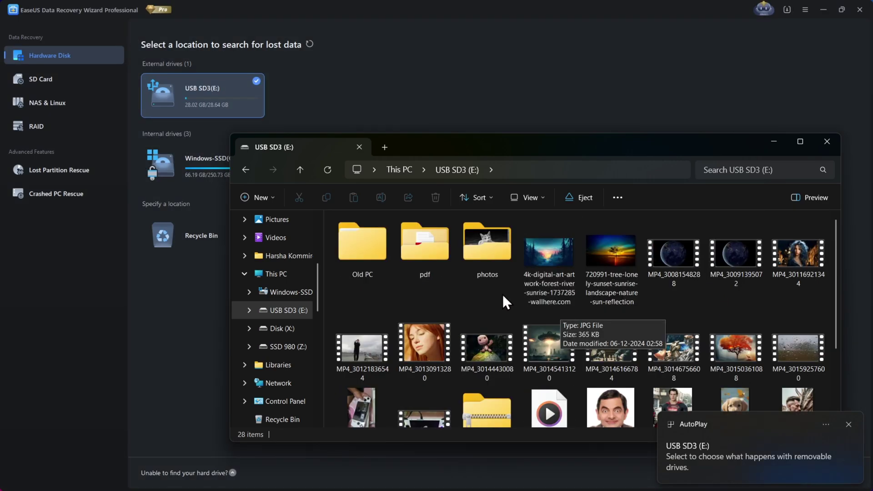
scroll(662, 285, "down", 3)
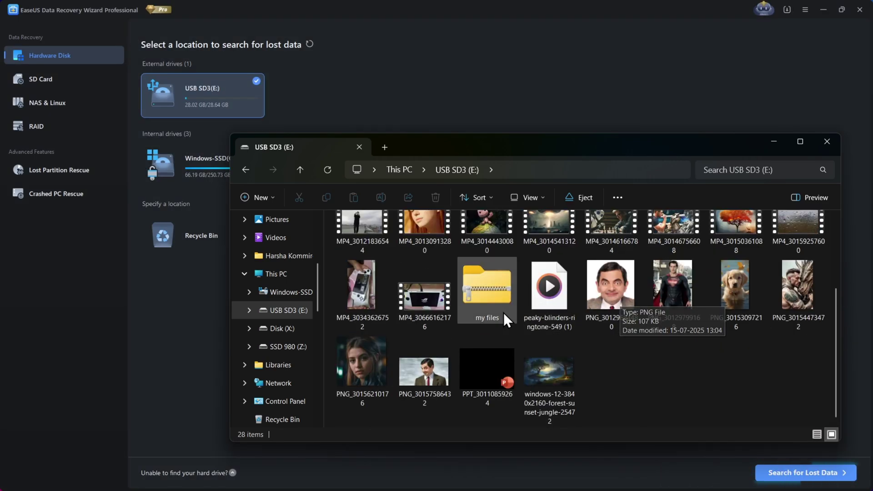
scroll(529, 362, "up", 3)
Preview the forest sunrise artwork image, then select all 28 items on the drive.
left_click(567, 256)
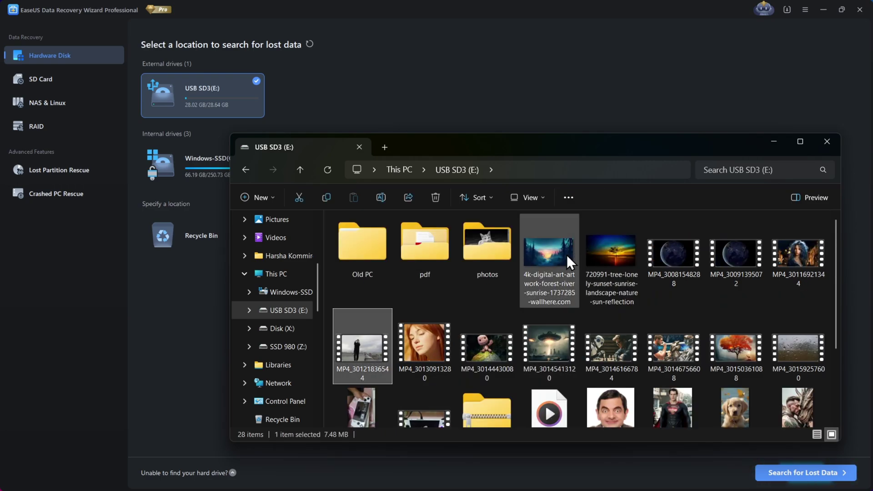
double_click(567, 255)
left_click(725, 94)
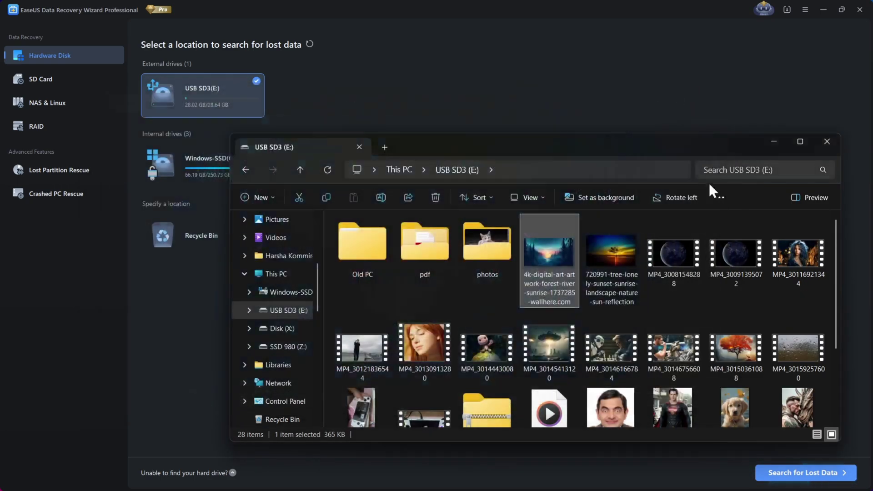
scroll(738, 294, "down", 5)
key("alt+Left")
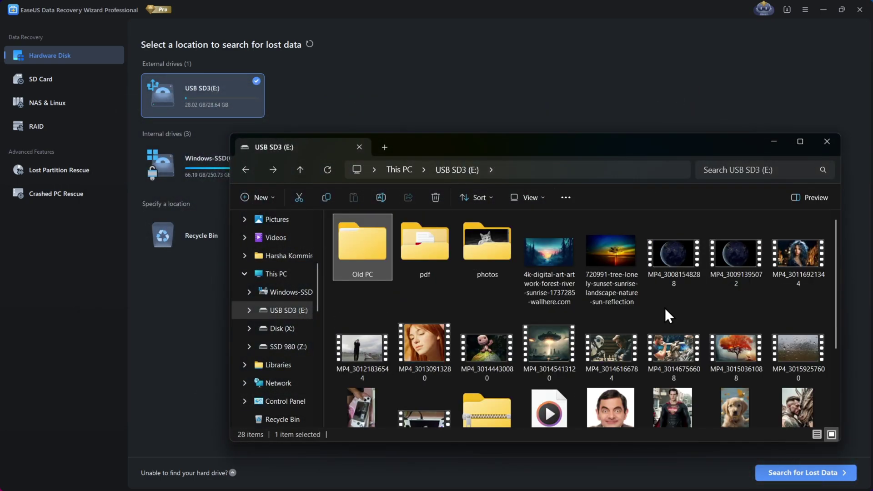
key("ctrl+a")
scroll(586, 346, "down", 3)
Permanently delete all selected items, including the desktop system file.
right_click(555, 352)
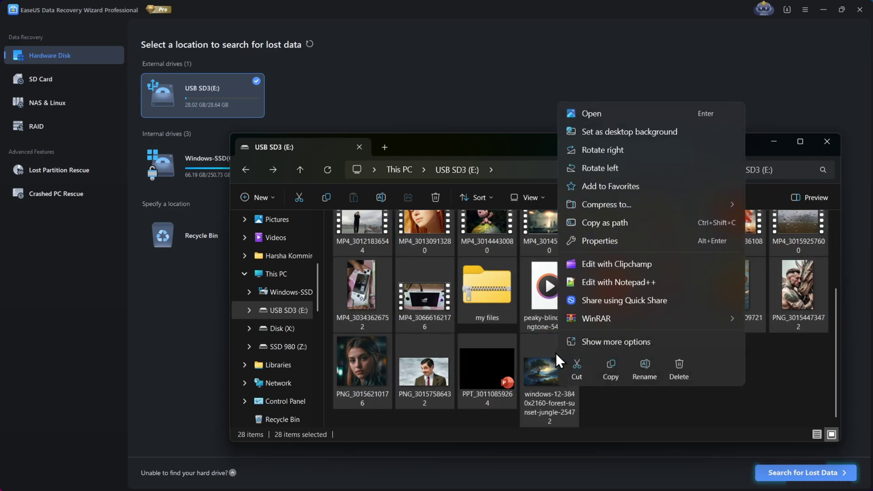
left_click(678, 365)
left_click(488, 260)
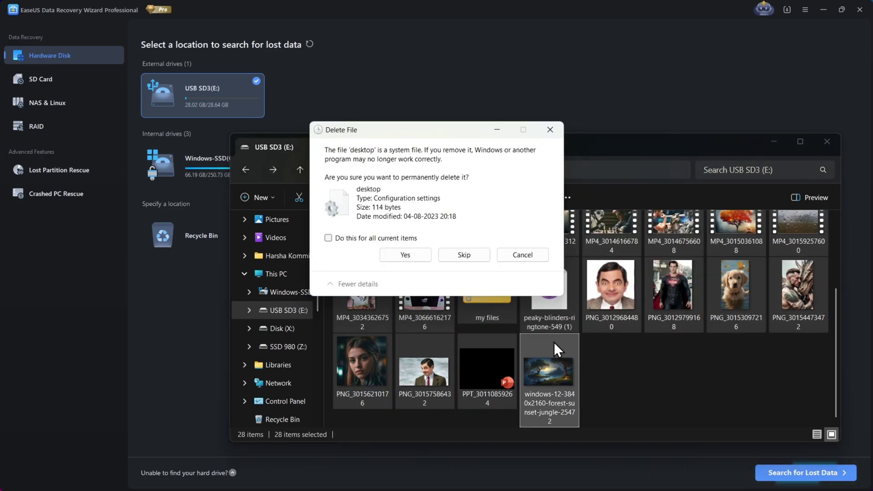
left_click(410, 259)
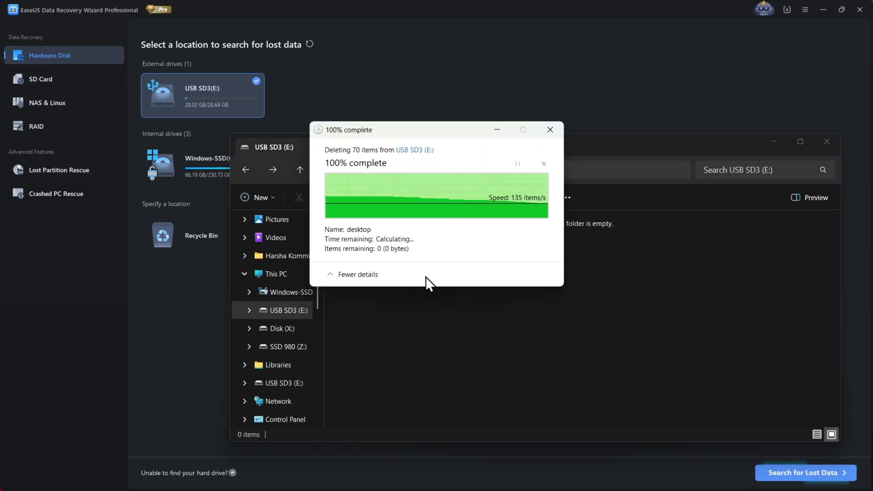
Format USB SD3 (E:) with device defaults, confirm the Recycle Bin is empty, and close Explorer.
left_click(299, 170)
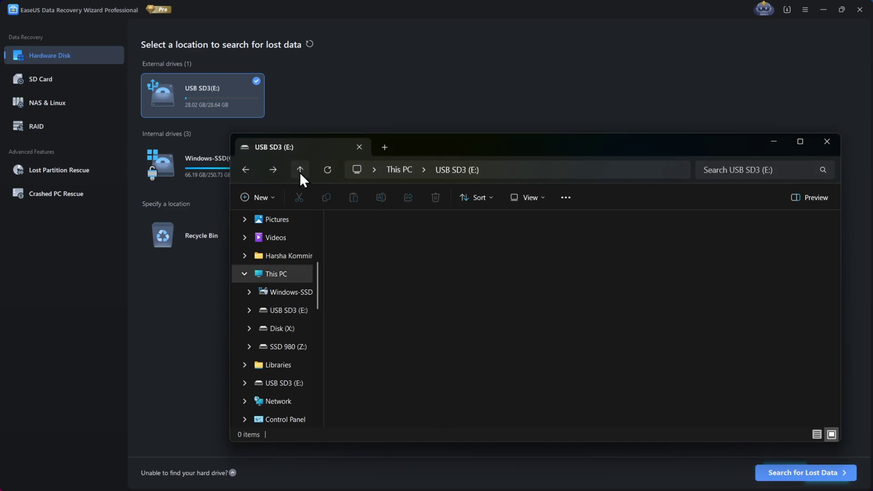
right_click(542, 244)
left_click(636, 340)
left_click(348, 345)
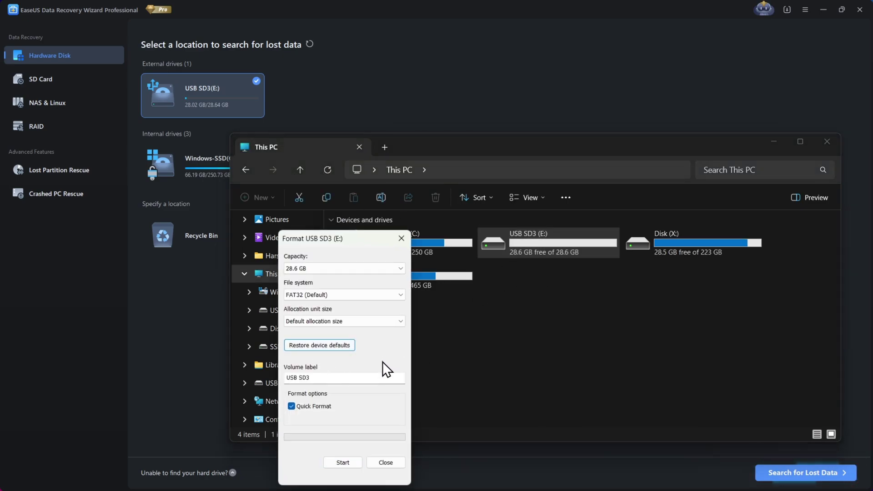
left_click(344, 461)
left_click(466, 252)
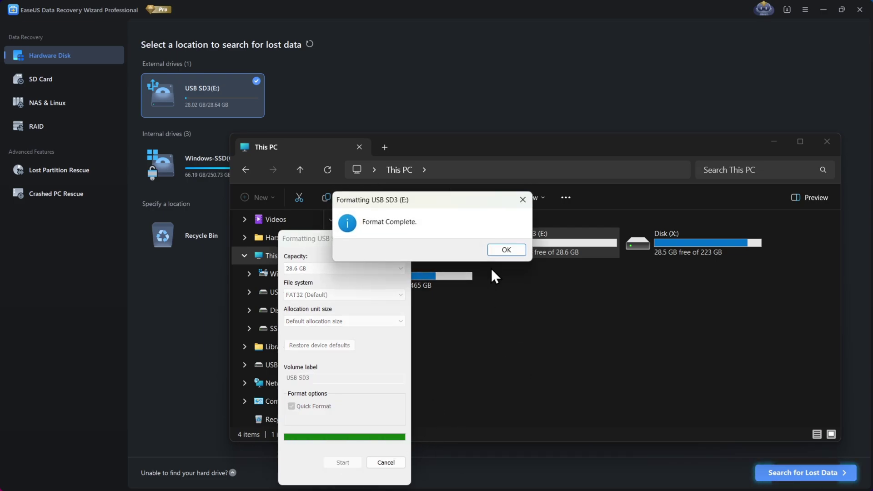
left_click(504, 251)
key("Escape")
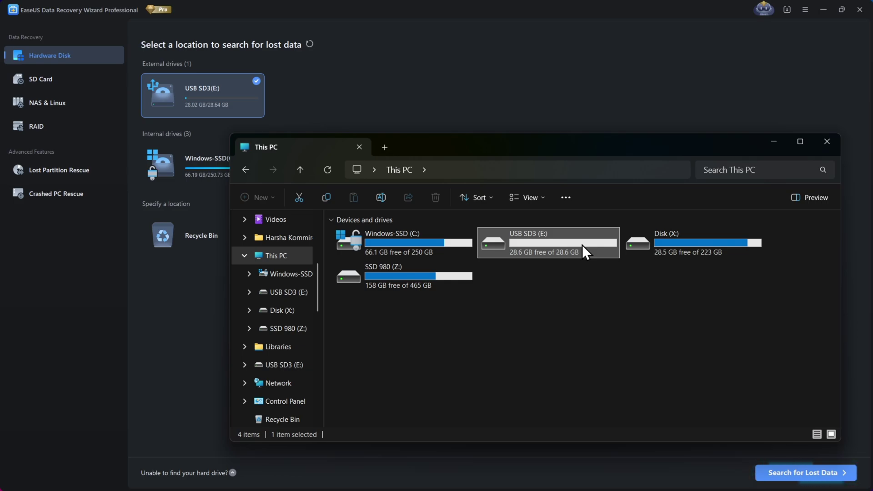
left_click(272, 418)
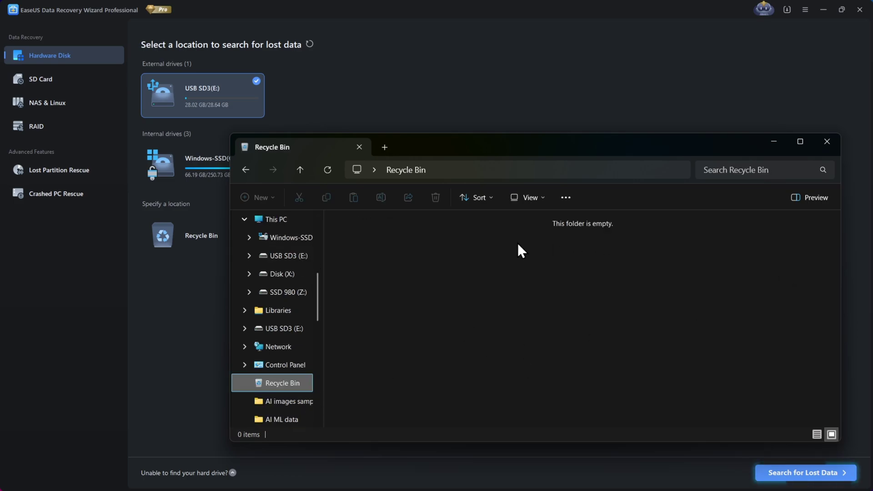
key("alt+F4")
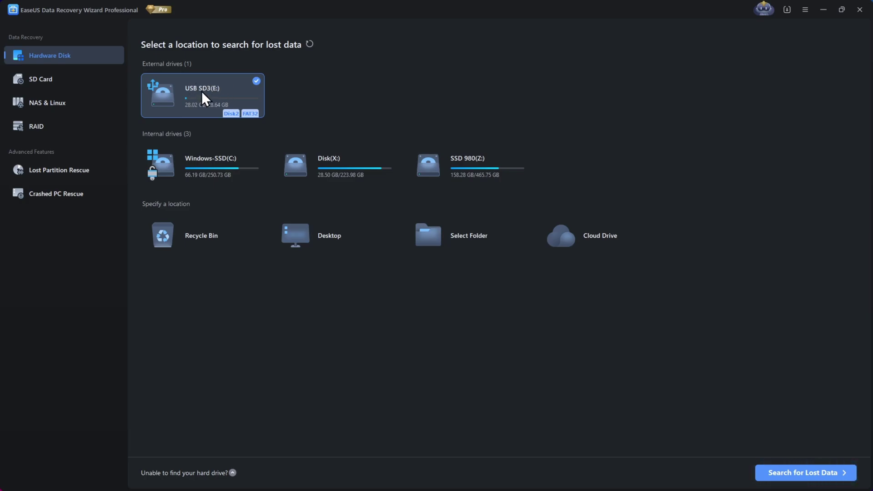
Start Search for Lost Data on USB SD3 (E:), dismiss the File Path/Type tip, and restore the window.
left_click(821, 470)
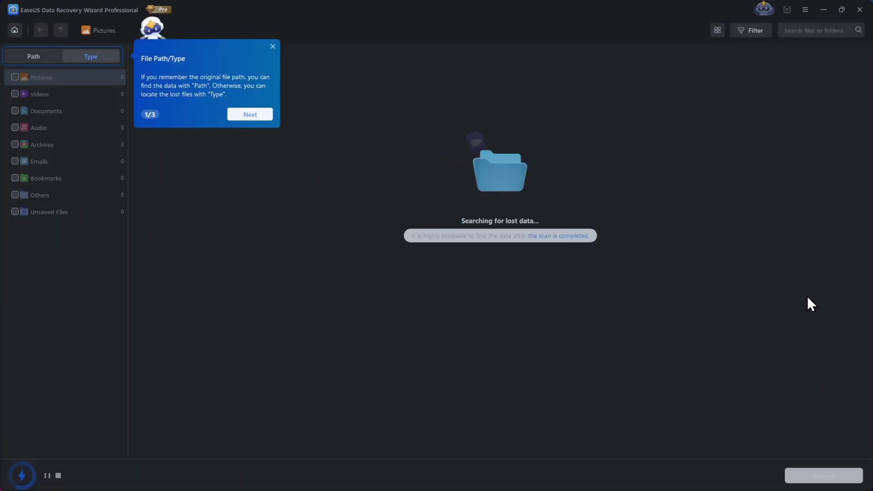
left_click(272, 46)
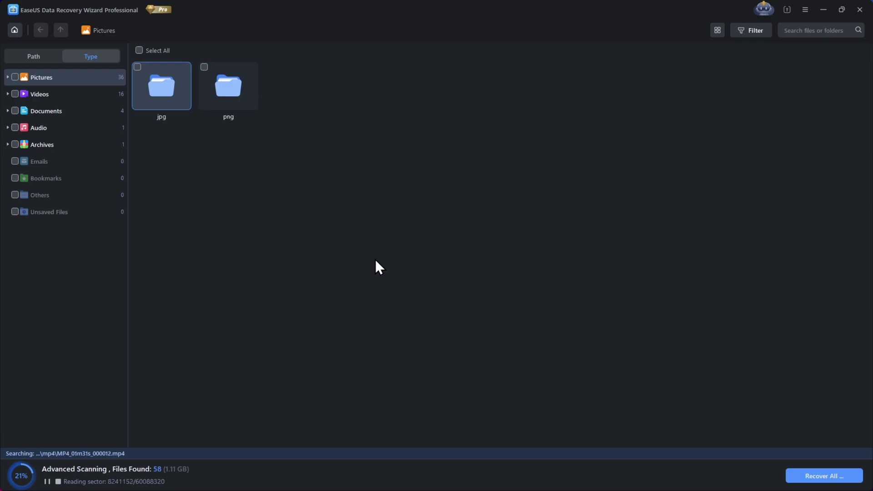
key("super+Down")
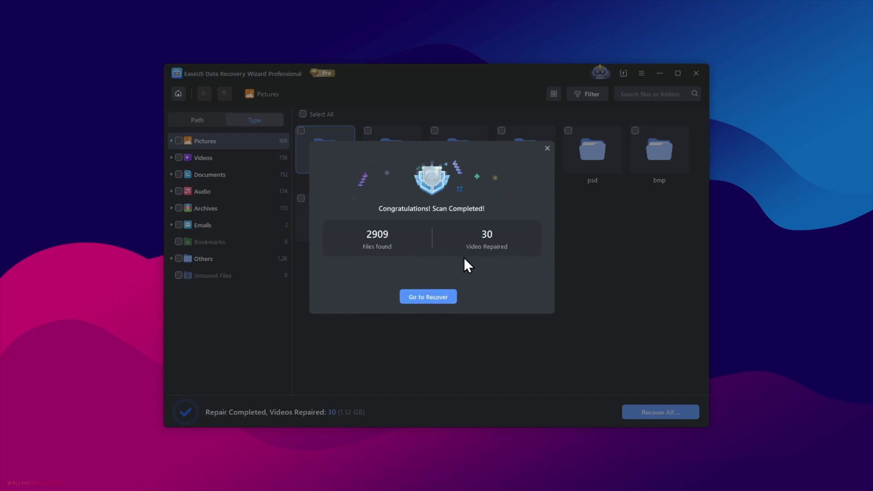
Leave the scan summary and clear the Pictures, Videos, Documents and Audio category selections.
left_click(435, 296)
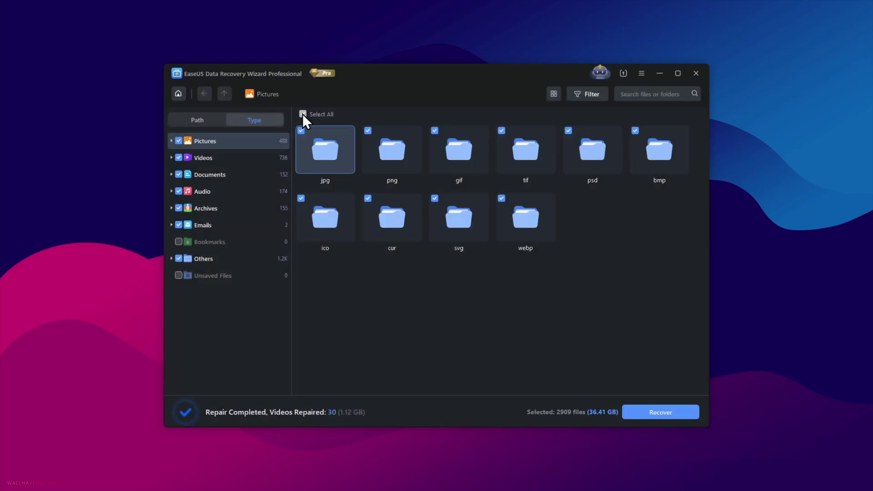
left_click(180, 140)
left_click(204, 119)
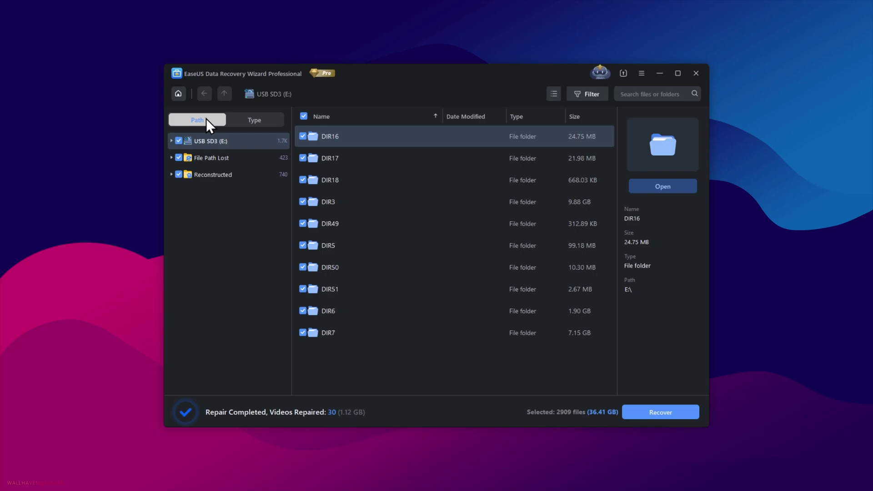
left_click(269, 120)
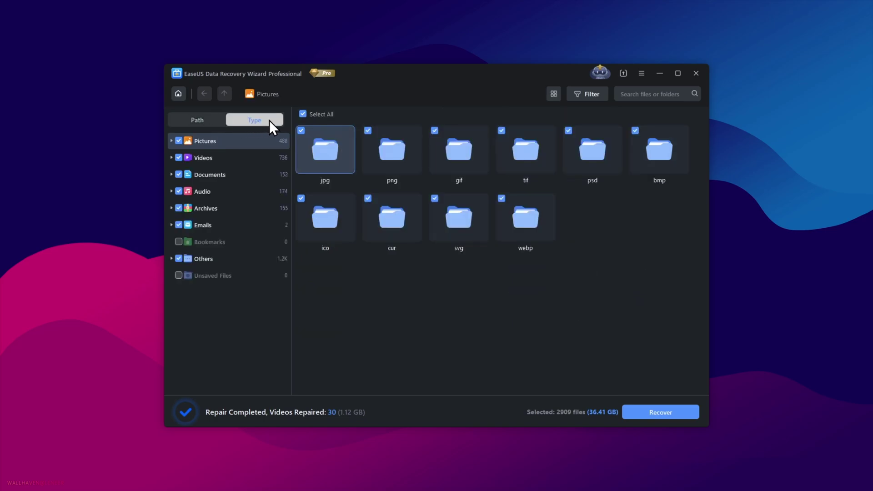
left_click(179, 141)
left_click(180, 158)
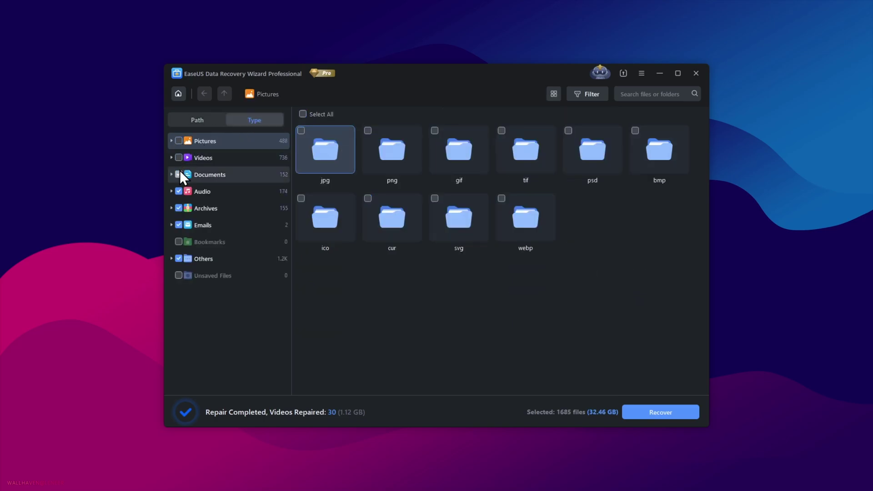
left_click(179, 170)
left_click(179, 191)
left_click(178, 175)
Browse the jpg pictures and tick all nine pdf files, reaching 130 files (2.16 GB).
left_click(229, 142)
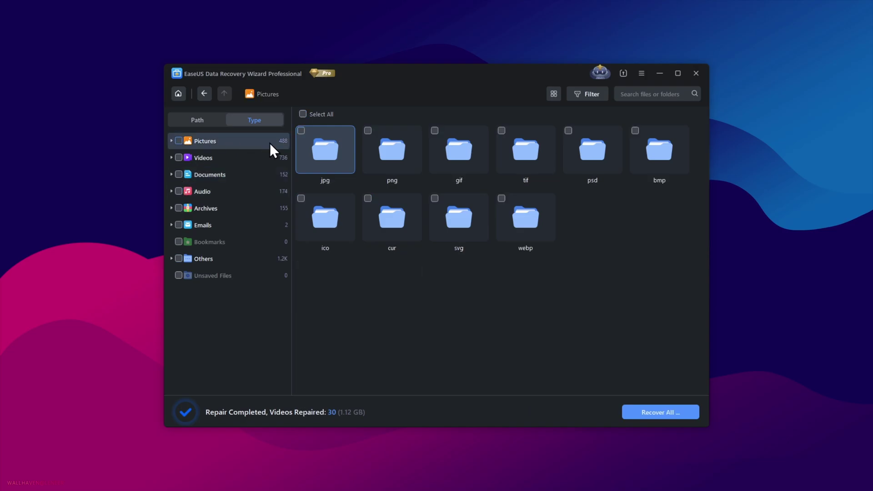
double_click(326, 152)
scroll(523, 230, "down", 5)
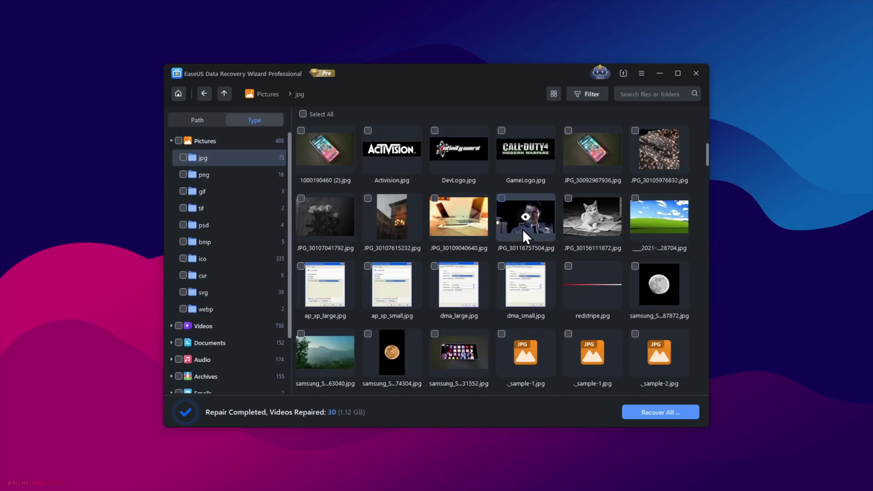
scroll(523, 277, "down", 10)
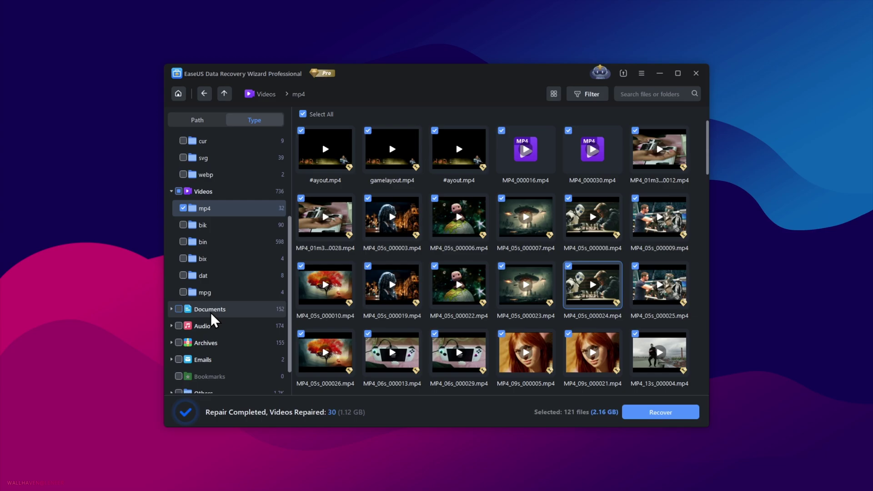
left_click(213, 312)
double_click(389, 148)
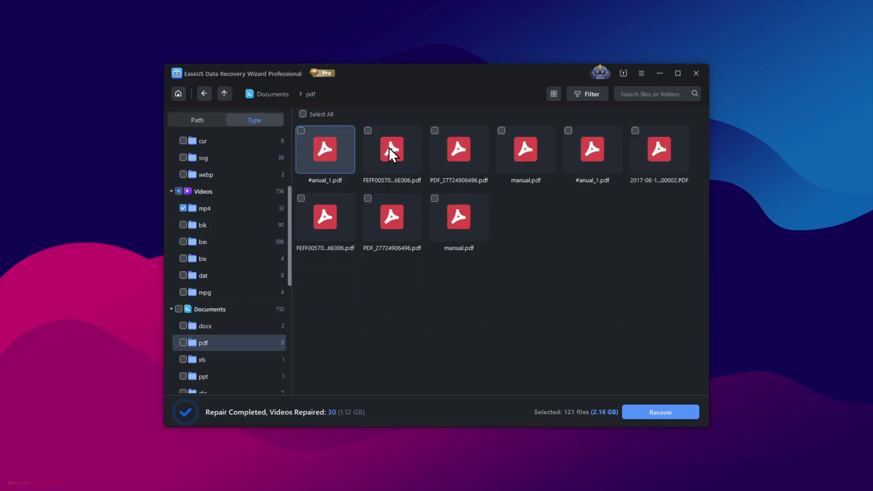
left_click(183, 342)
scroll(253, 354, "down", 3)
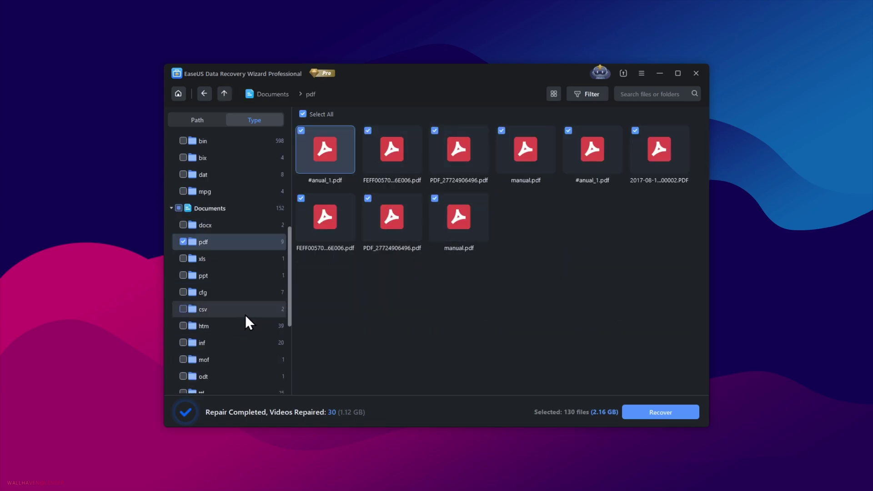
left_click(233, 177)
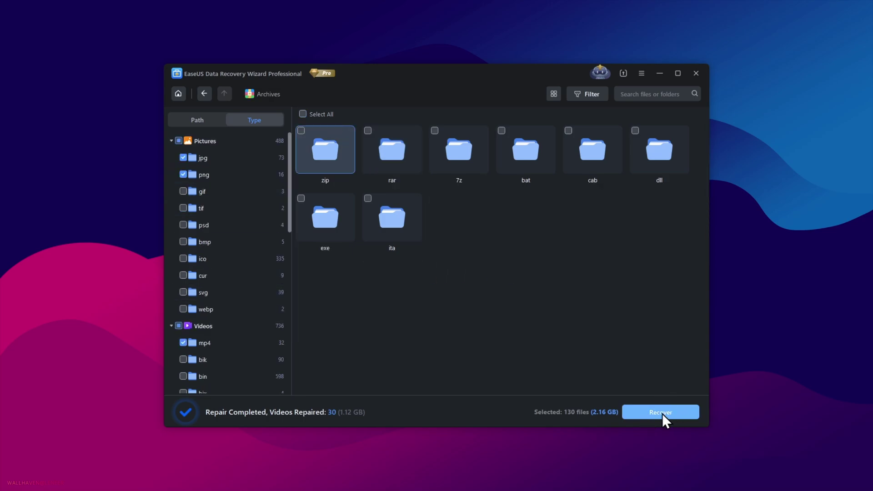
Recover the 130 selected files to the custom folder X:\recovered files on Disk (X:).
left_click(662, 414)
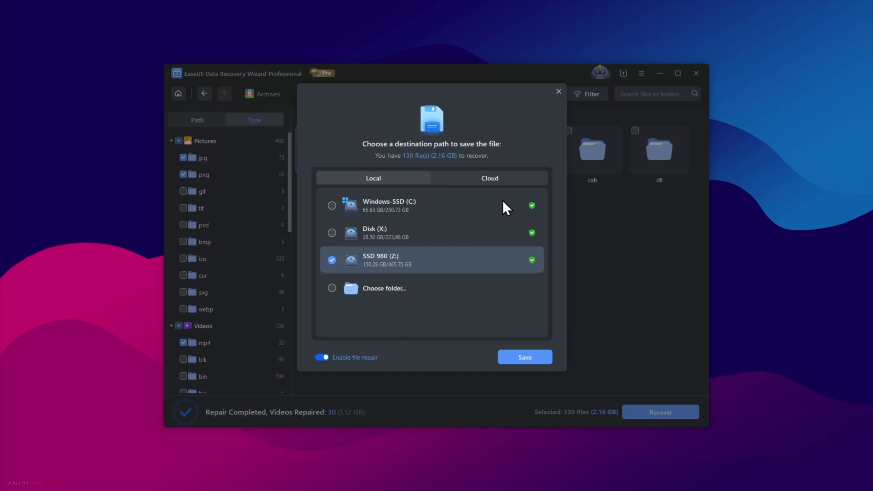
left_click(500, 181)
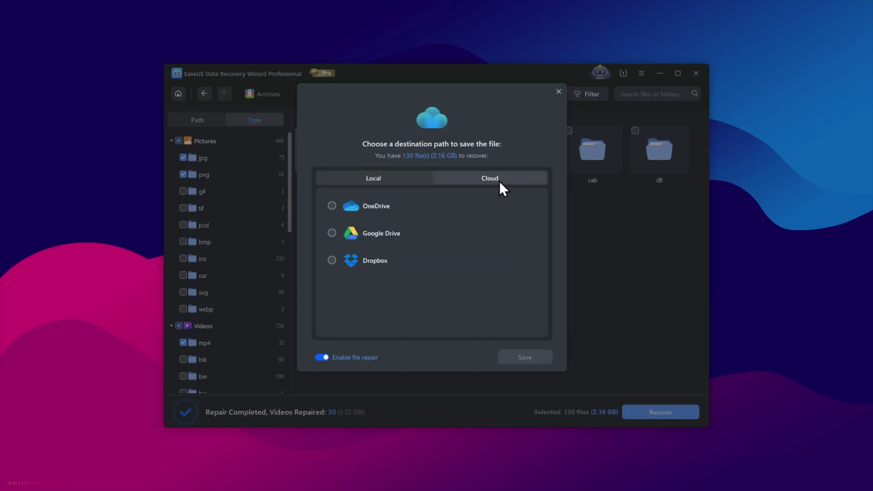
left_click(390, 182)
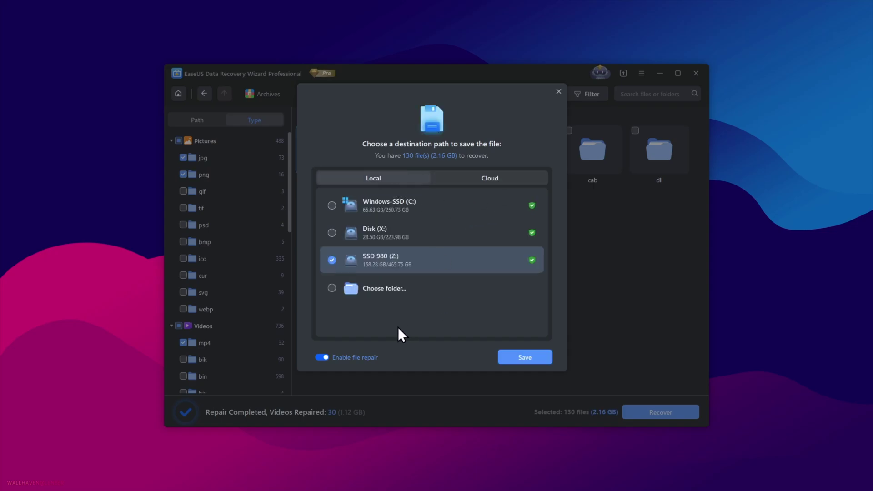
left_click(387, 289)
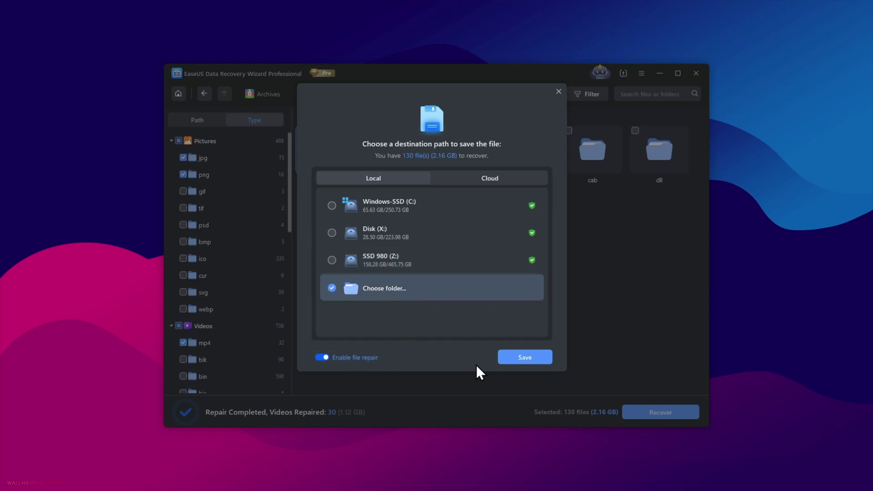
left_click(531, 360)
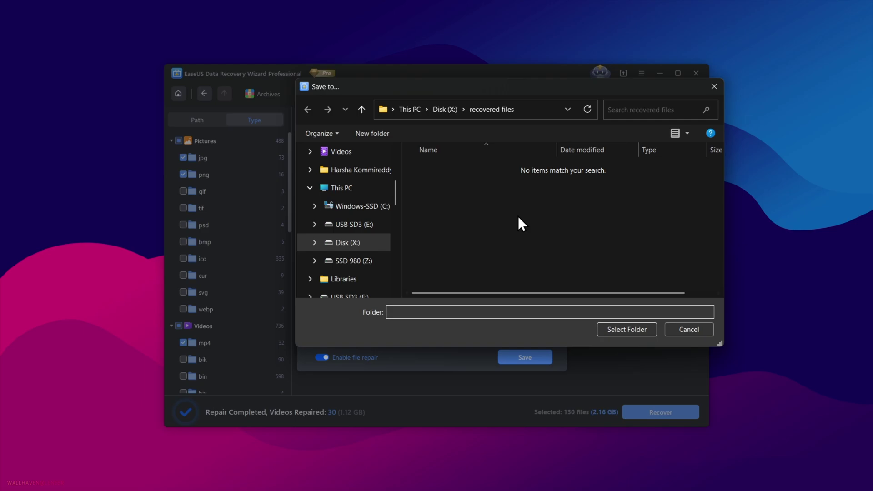
left_click(362, 110)
double_click(468, 251)
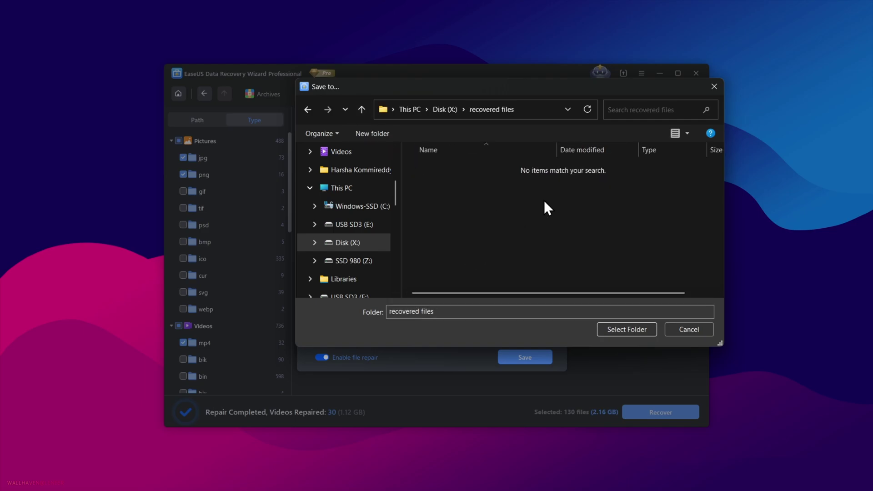
left_click(641, 330)
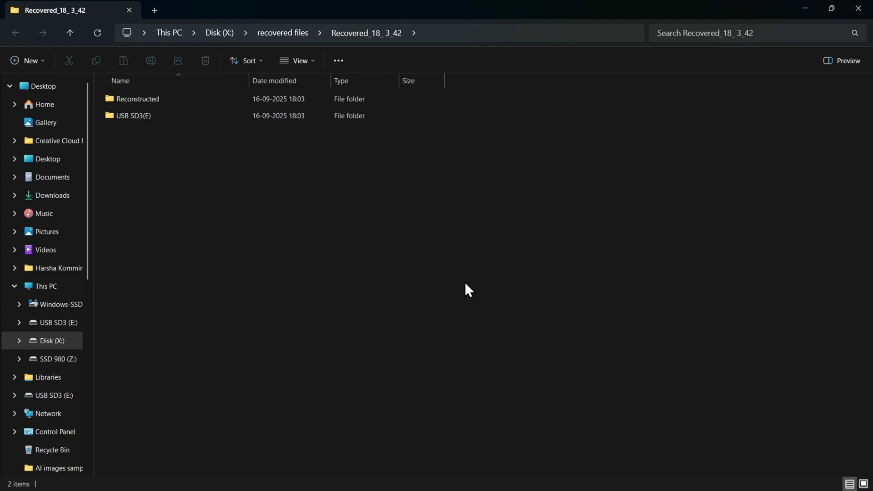
Open the recovered cat photo, manual PDF and MP4_05s_000003 video from USB SD3(E)\DIR16 to verify them.
double_click(153, 117)
double_click(132, 115)
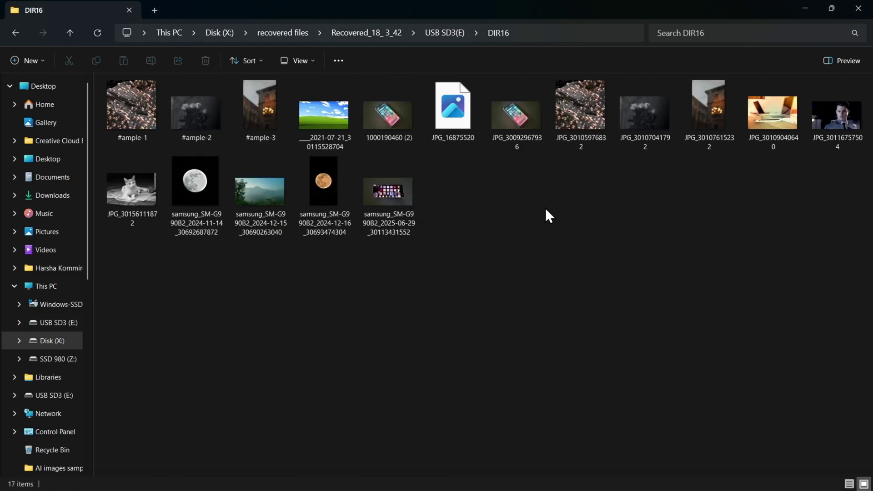
double_click(140, 187)
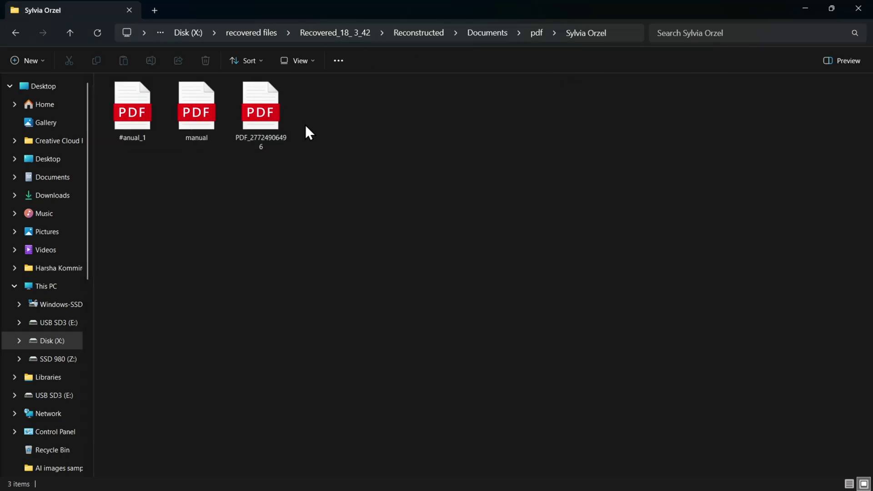
double_click(197, 116)
scroll(498, 192, "down", 10)
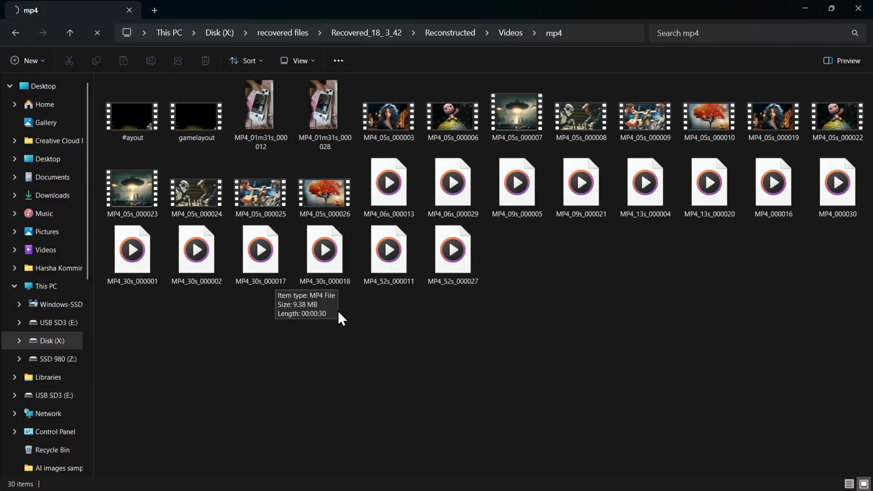
double_click(377, 126)
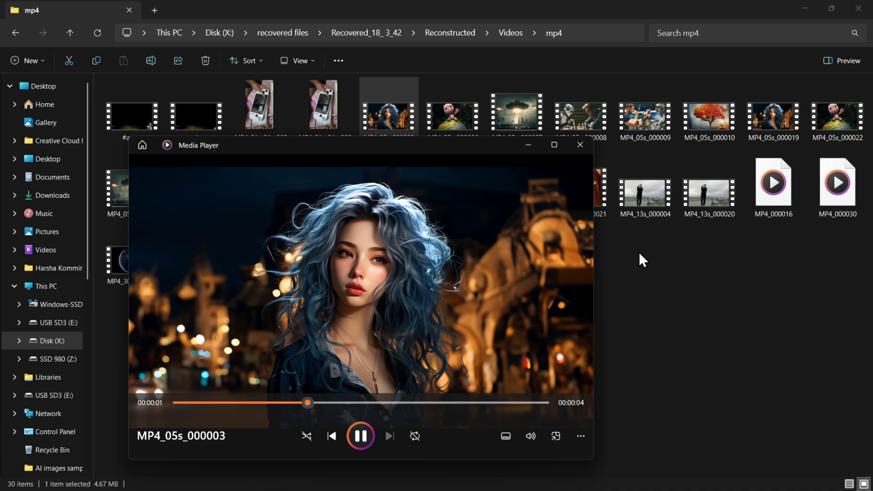
left_click(581, 146)
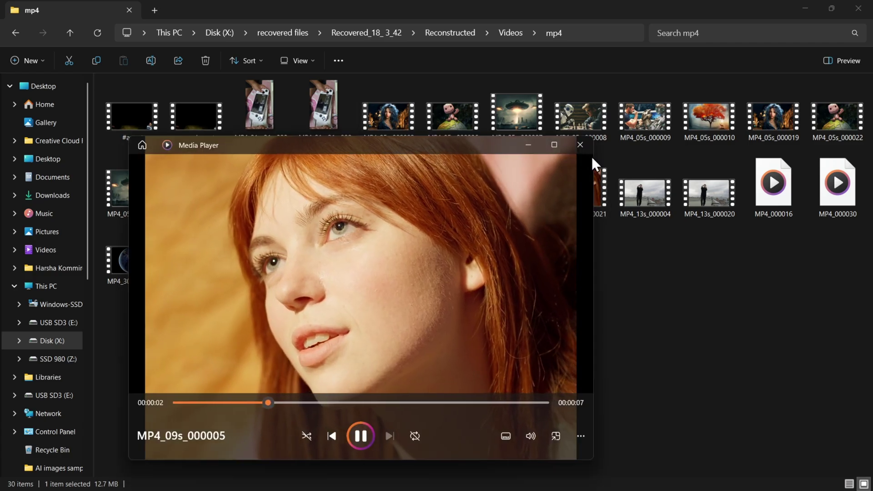
left_click(585, 144)
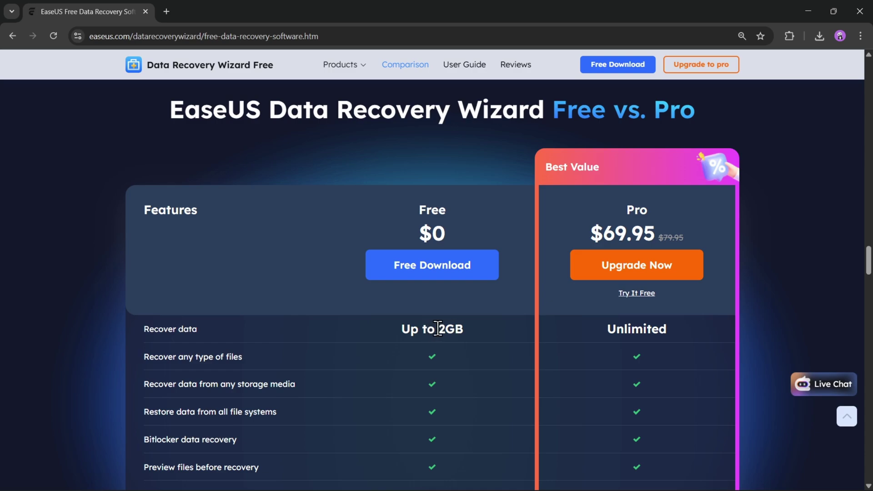
Scroll through the Free vs. Pro comparison table, then back to the page top.
scroll(464, 362, "down", 5)
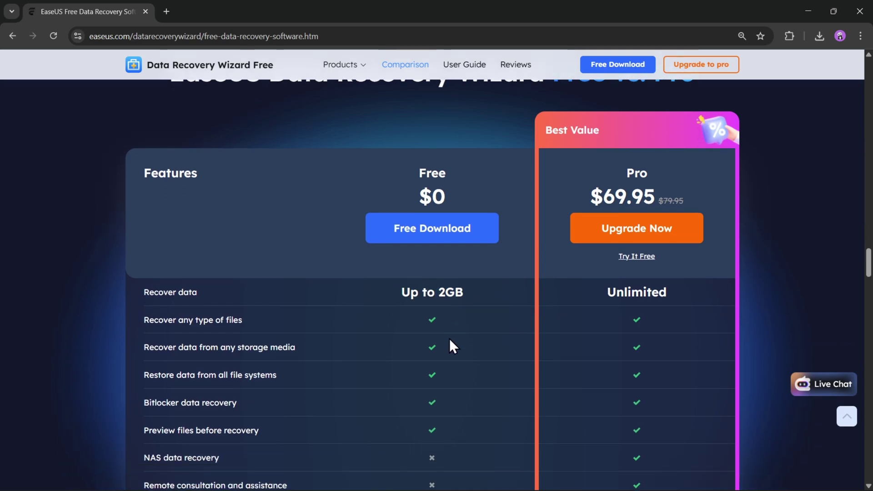
scroll(291, 276, "up", 2)
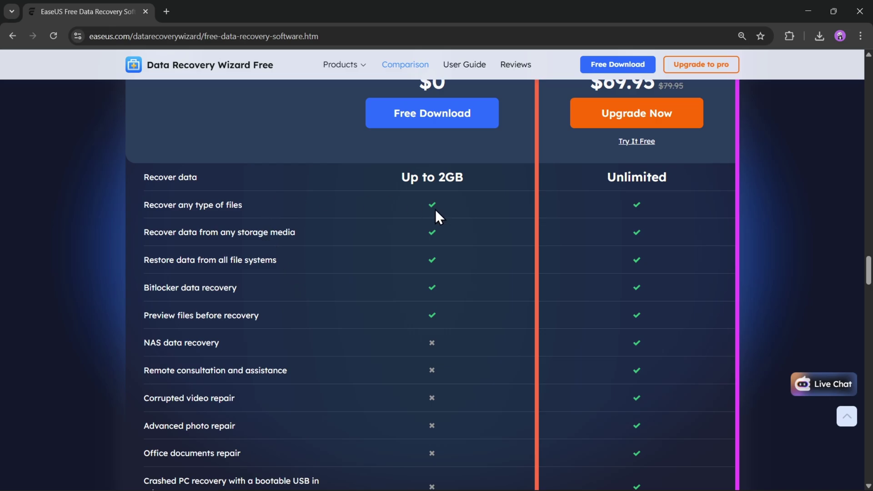
scroll(289, 309, "down", 1)
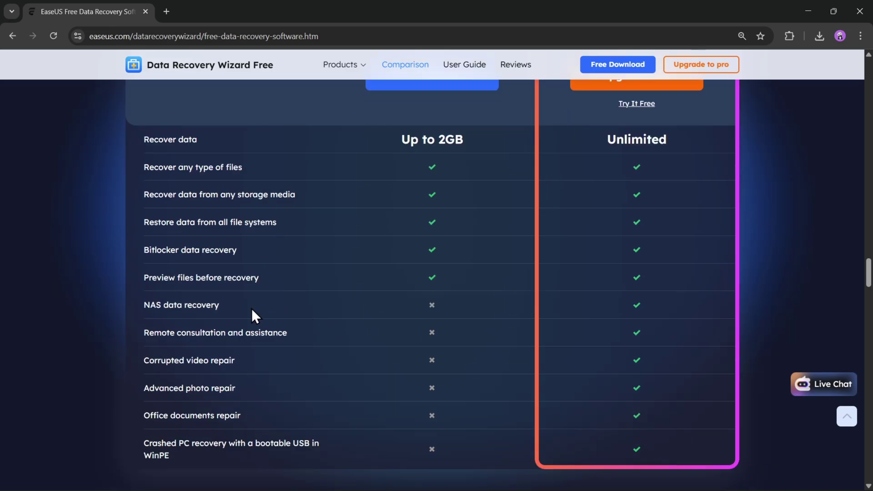
scroll(604, 309, "up", 1)
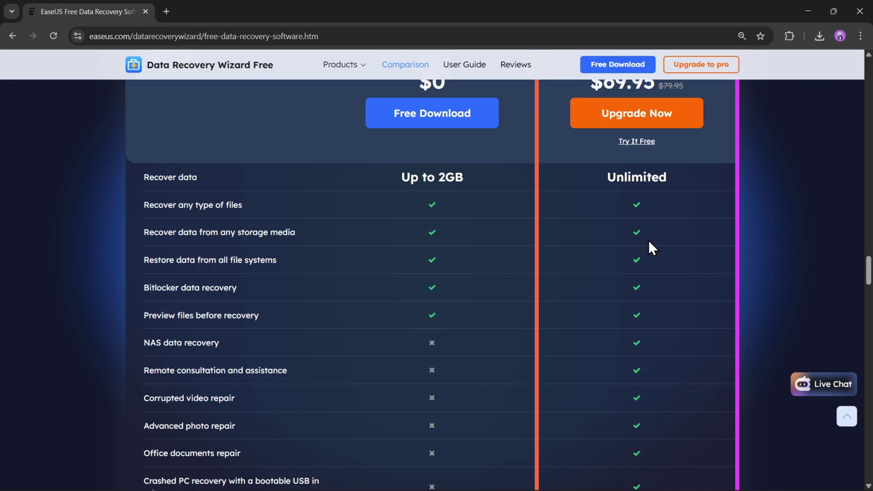
scroll(643, 363, "down", 2)
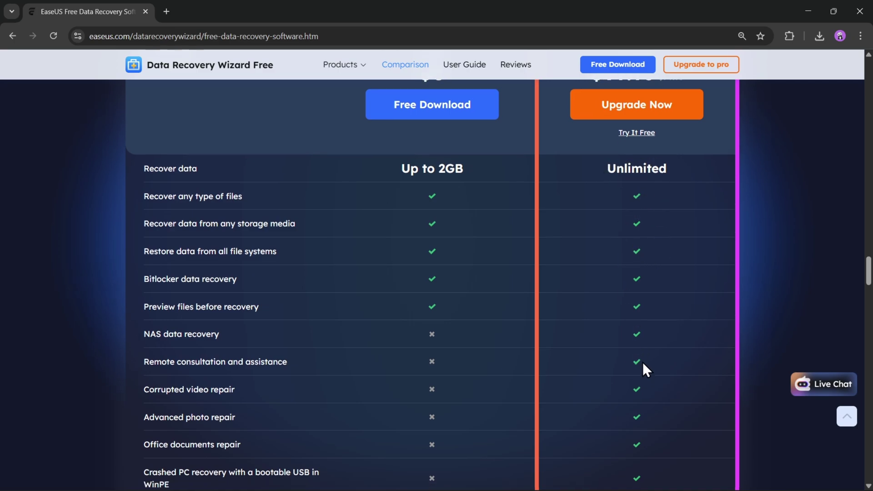
scroll(640, 337, "up", 5)
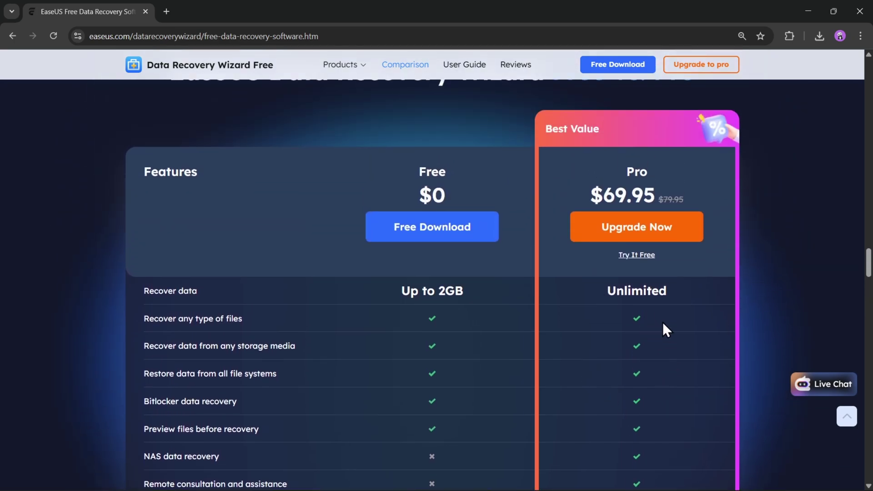
scroll(664, 329, "down", 6)
scroll(605, 337, "down", 2)
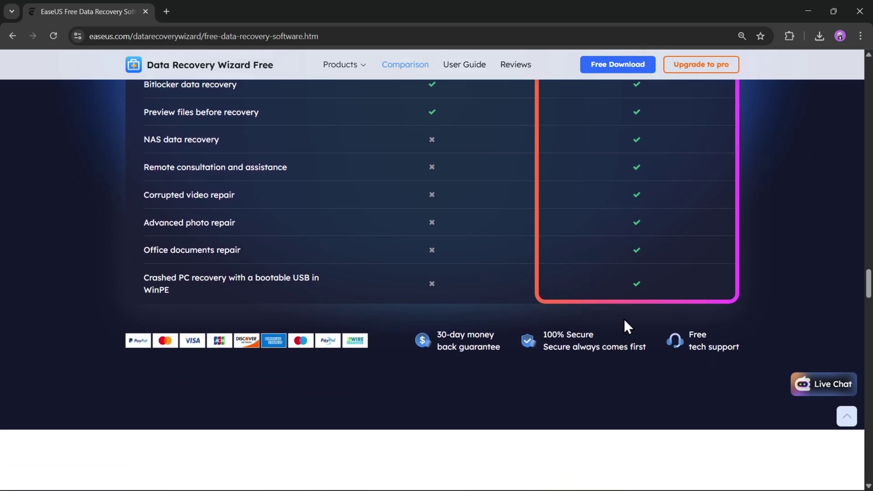
scroll(624, 319, "up", 11)
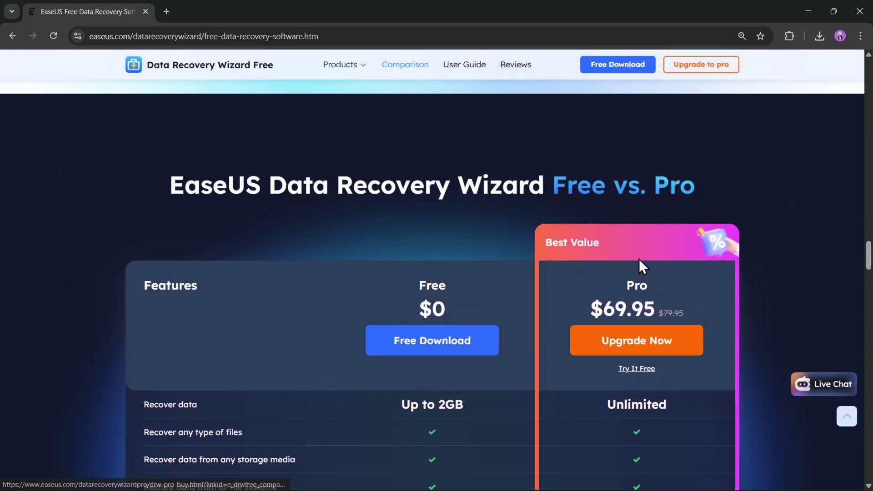
scroll(641, 264, "down", 3)
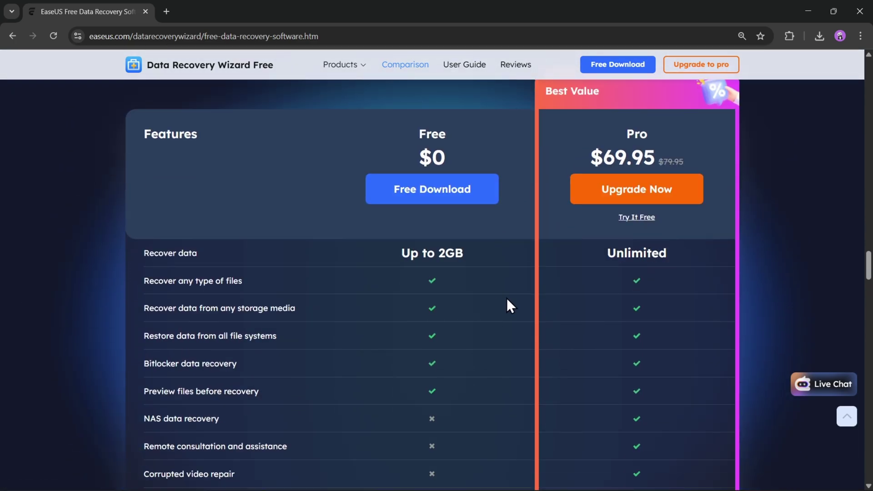
scroll(508, 302, "up", 7)
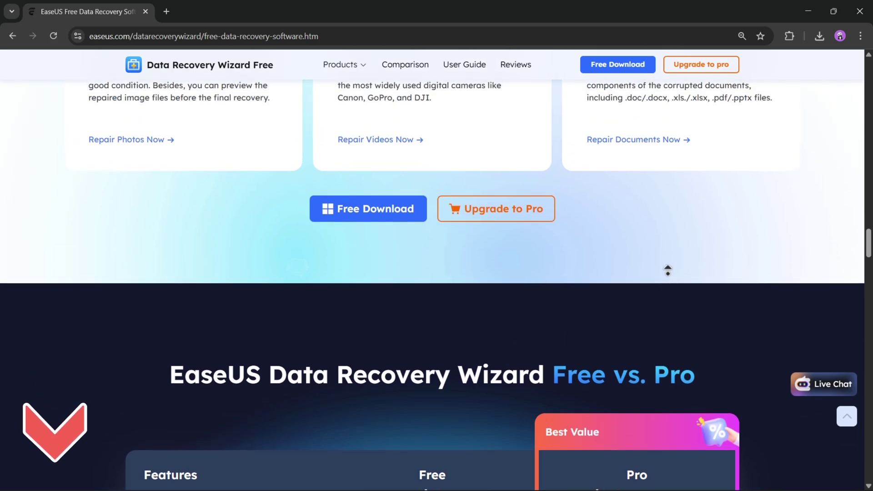
scroll(668, 270, "up", 20)
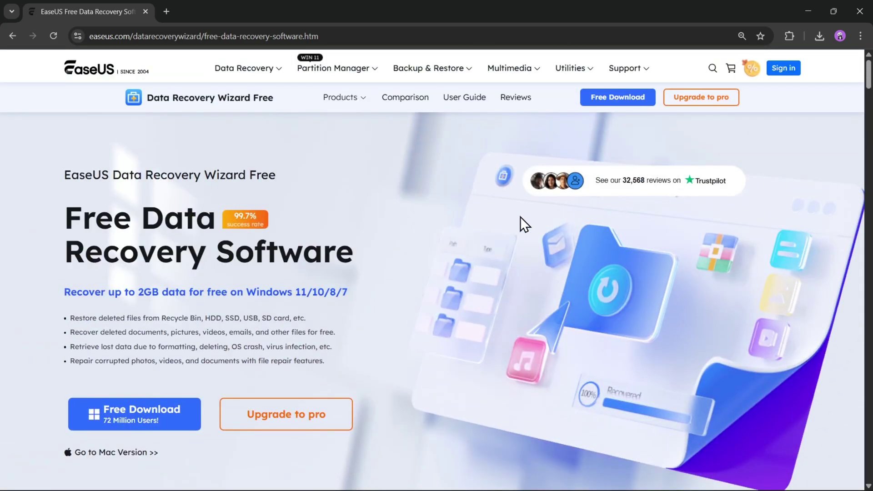